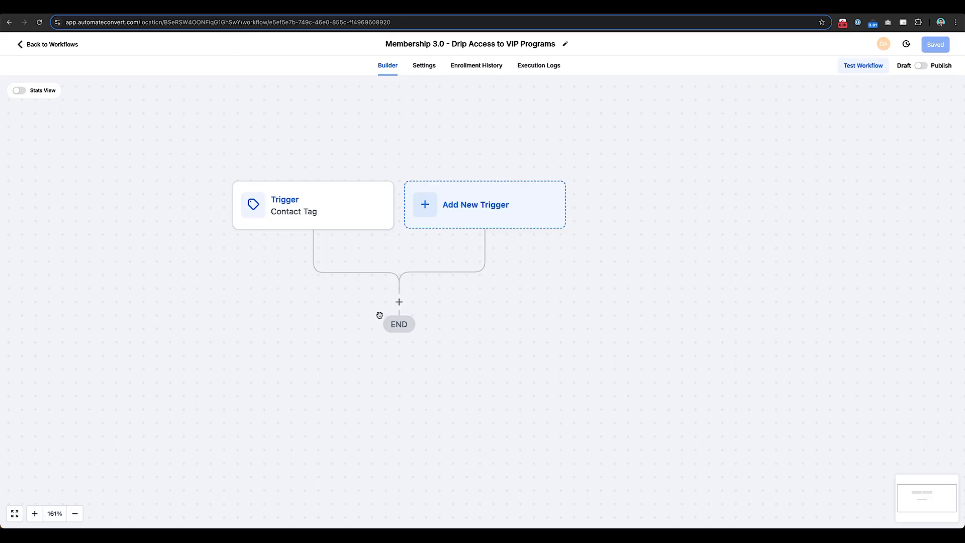
Step: Add and save a Remove Contact Tag action for the membership 03 tag "members 3 - drip access to modules of vip programs - trigger start campaign"
left_click(399, 301)
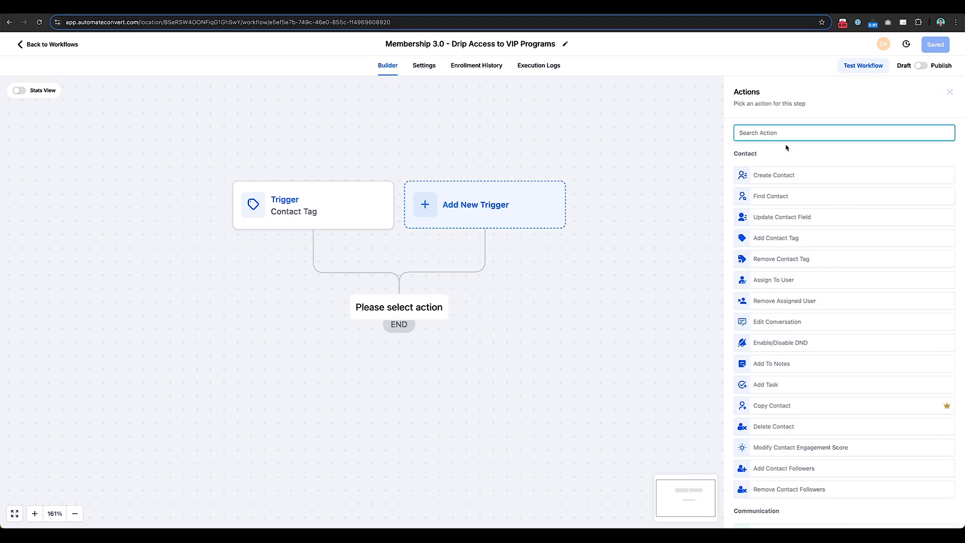
left_click(782, 259)
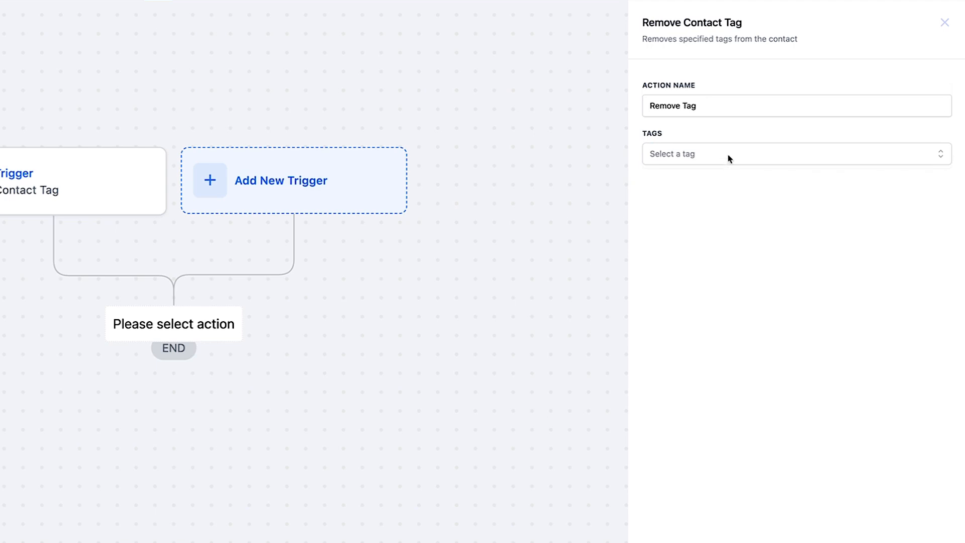
left_click(728, 159)
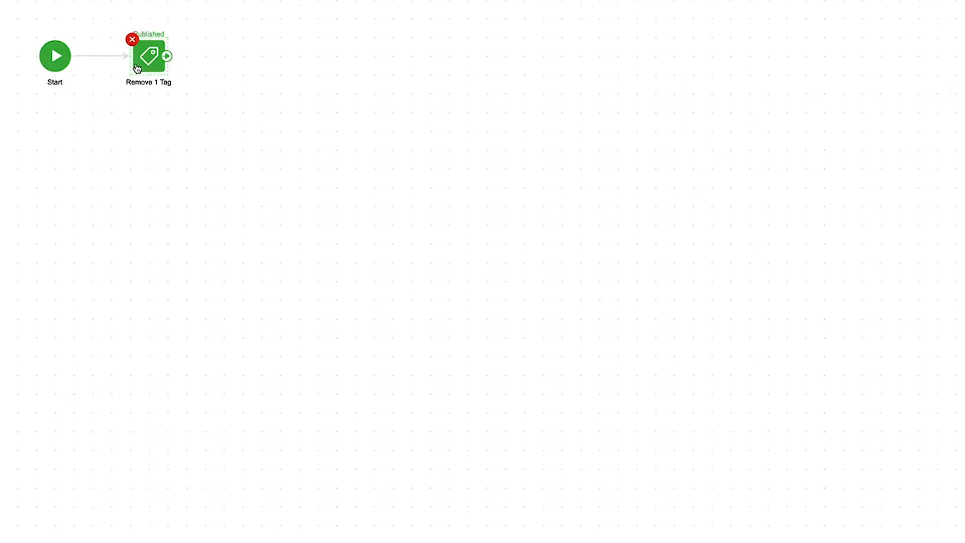
left_click(137, 67)
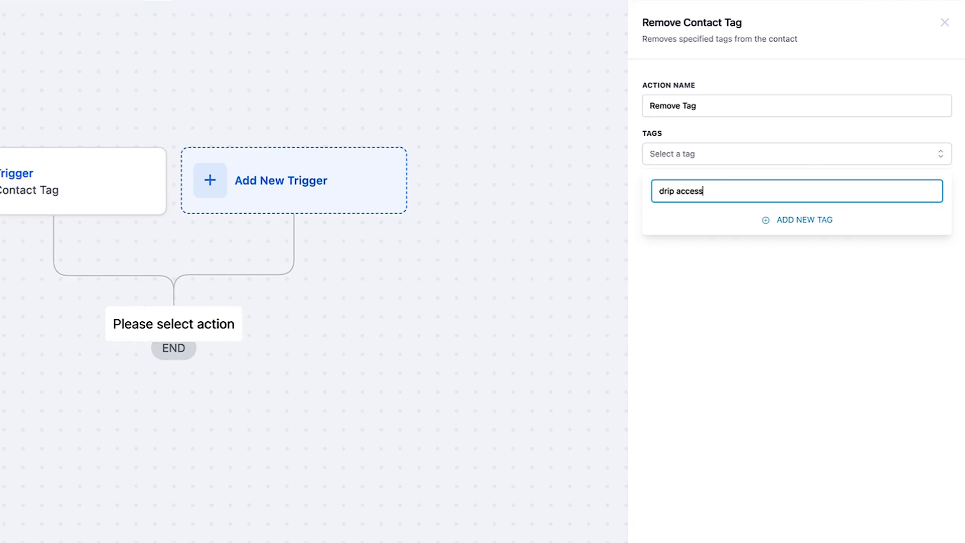
left_click(799, 233)
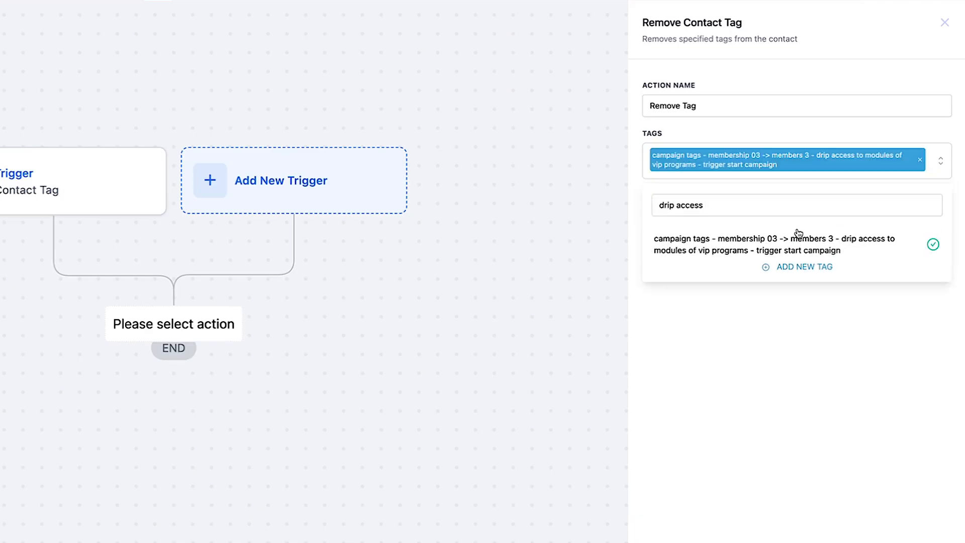
left_click(765, 354)
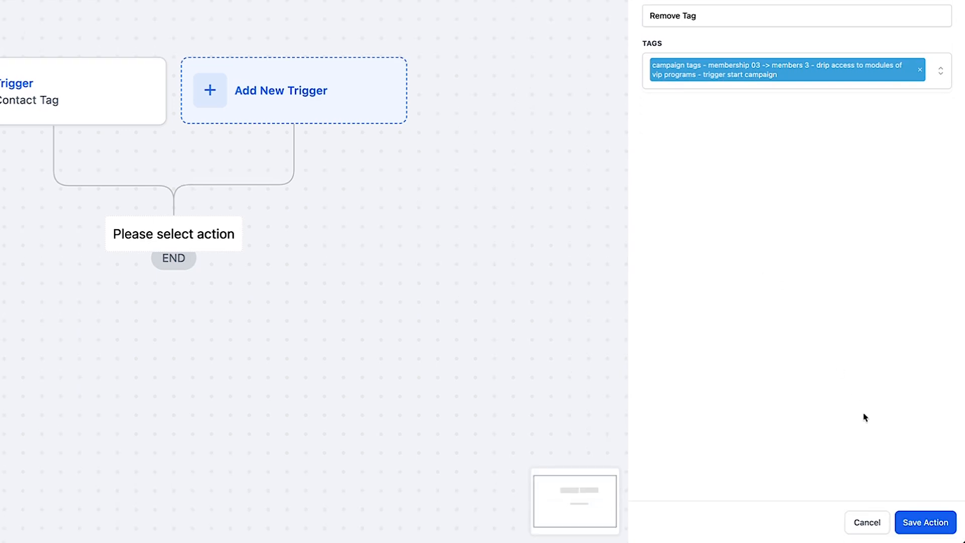
left_click(926, 523)
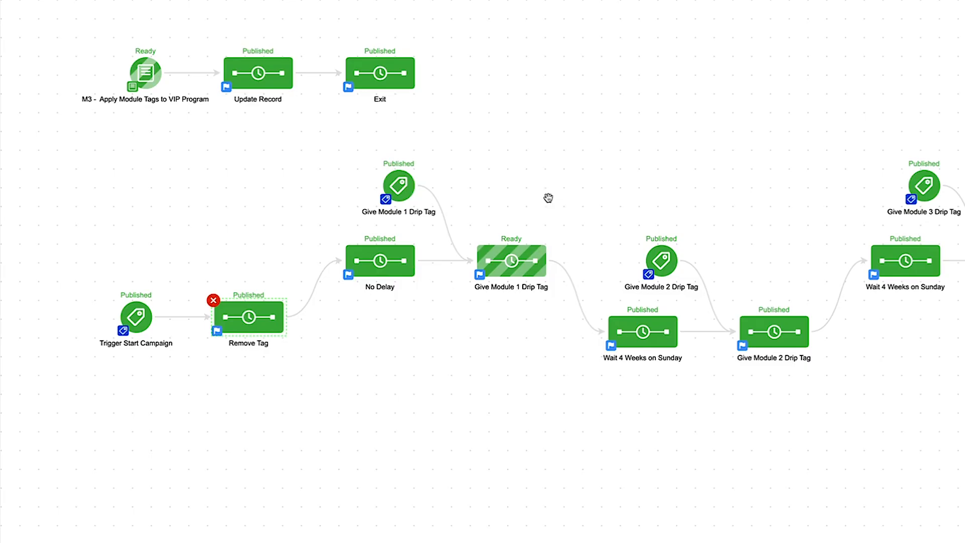
Step: Following the source campaign's Give Module 1 Drip Tag sequence, add and save an Add Contact Tag action with "drip tags - membership 03 -> module 1"
left_click_drag(492, 394, 466, 415)
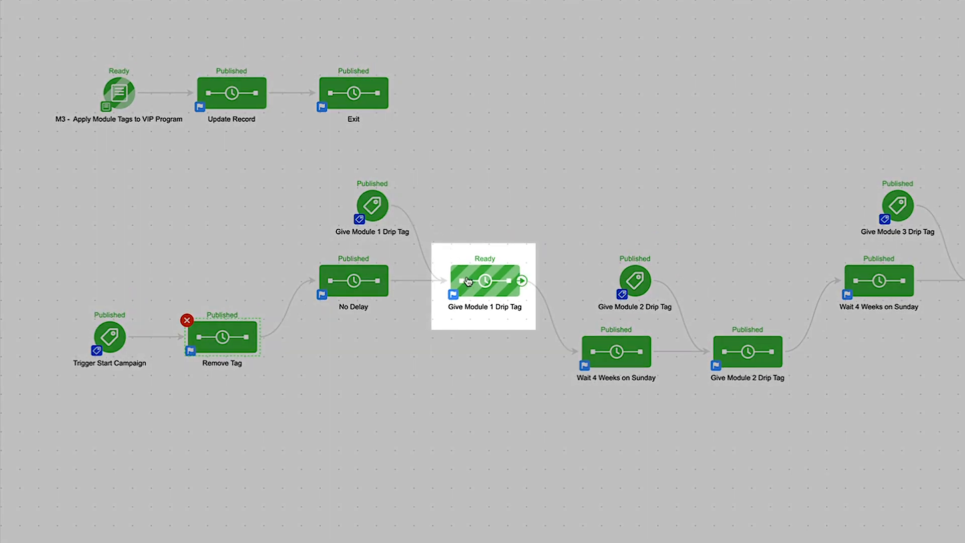
right_click(472, 284)
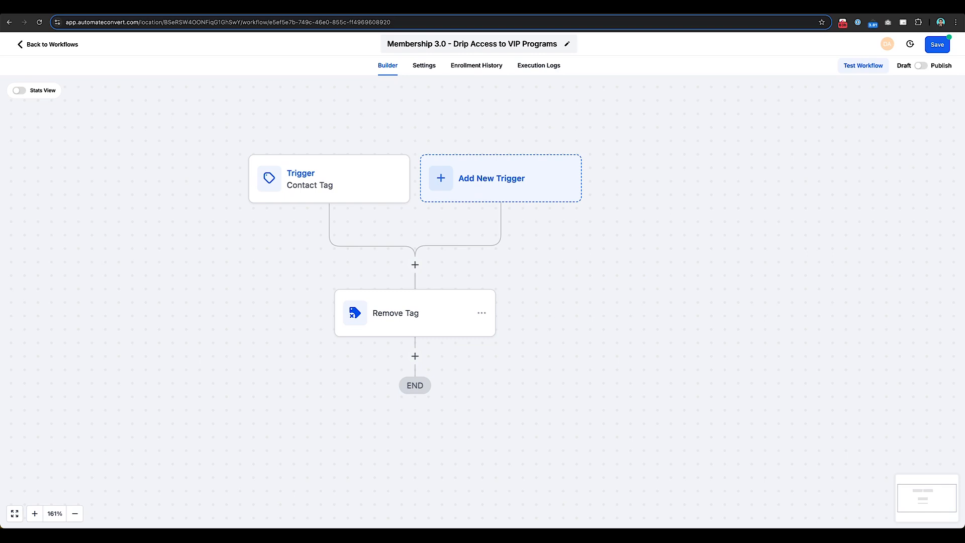
left_click(415, 356)
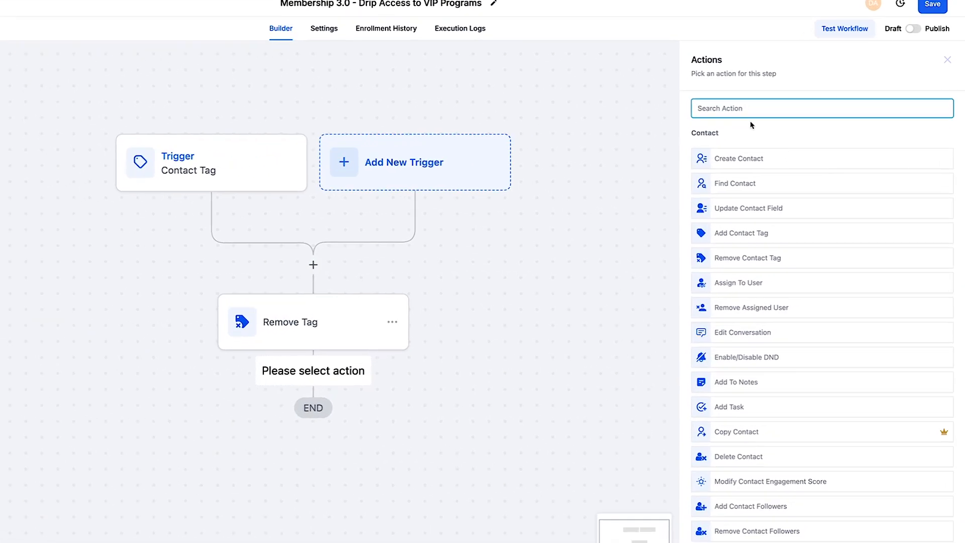
left_click(701, 231)
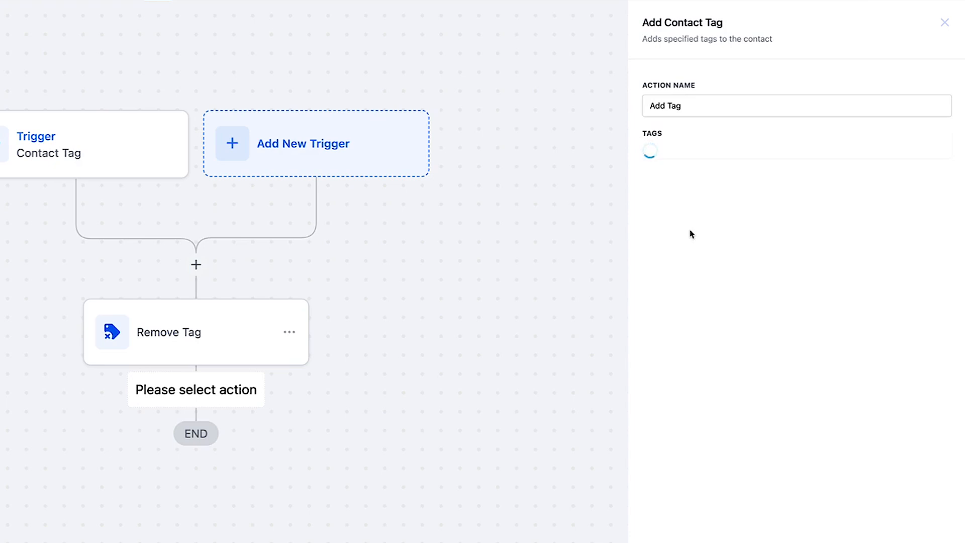
left_click(714, 159)
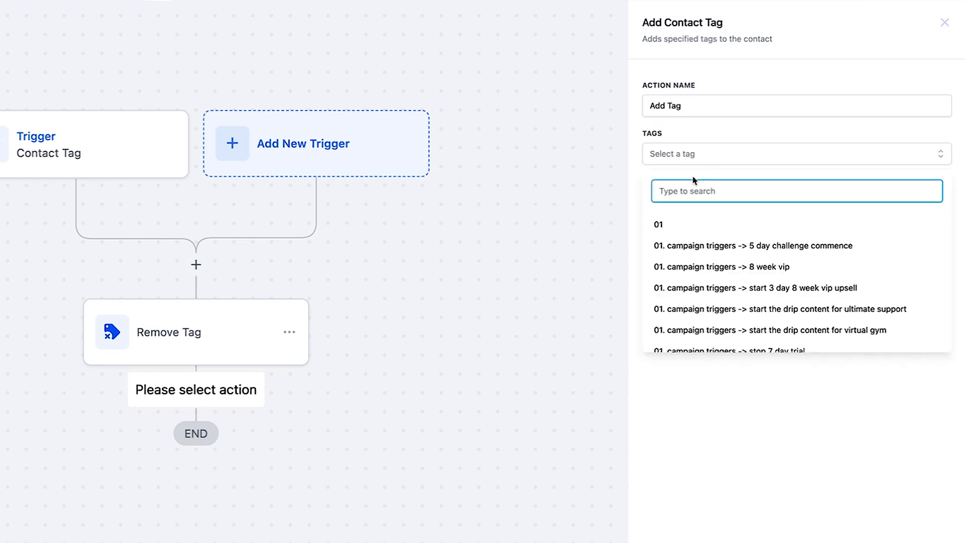
type("module 1")
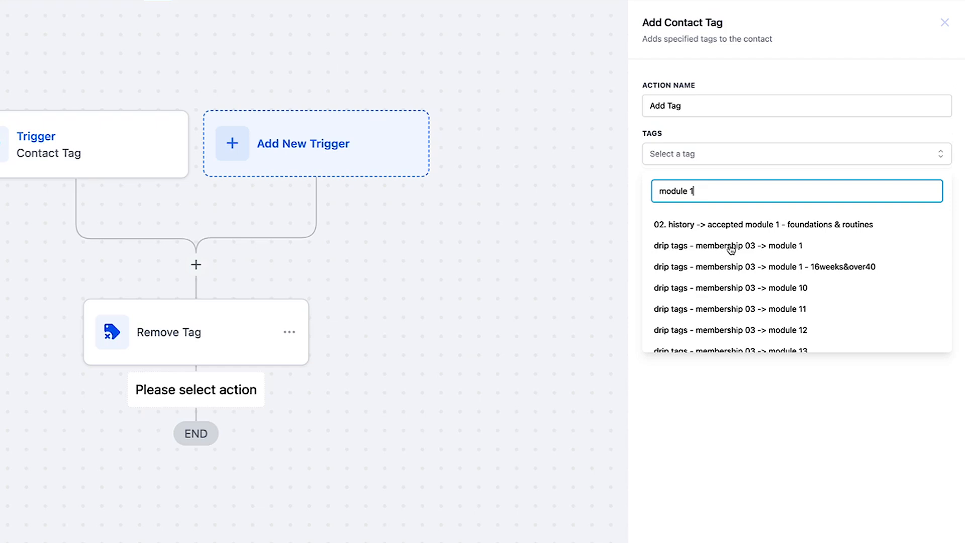
left_click(740, 247)
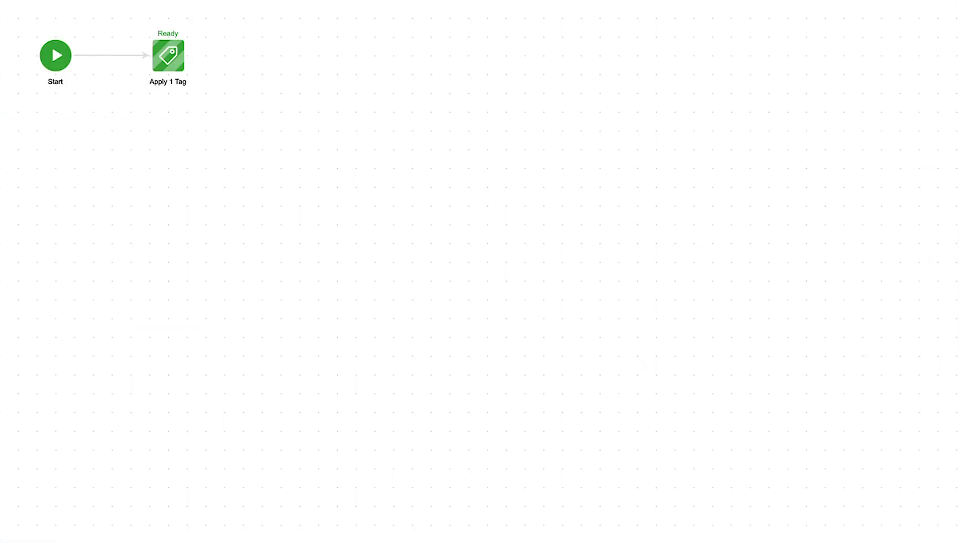
double_click(175, 69)
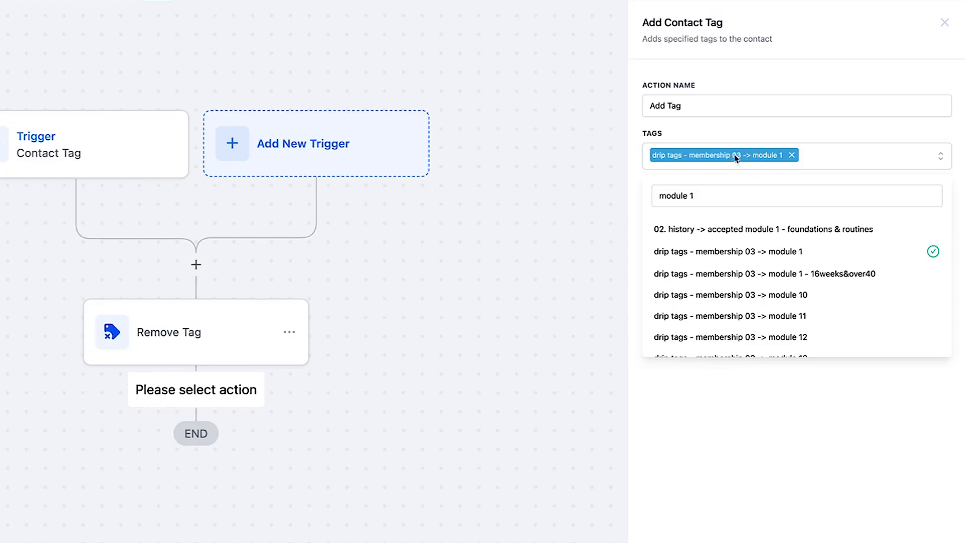
left_click(919, 484)
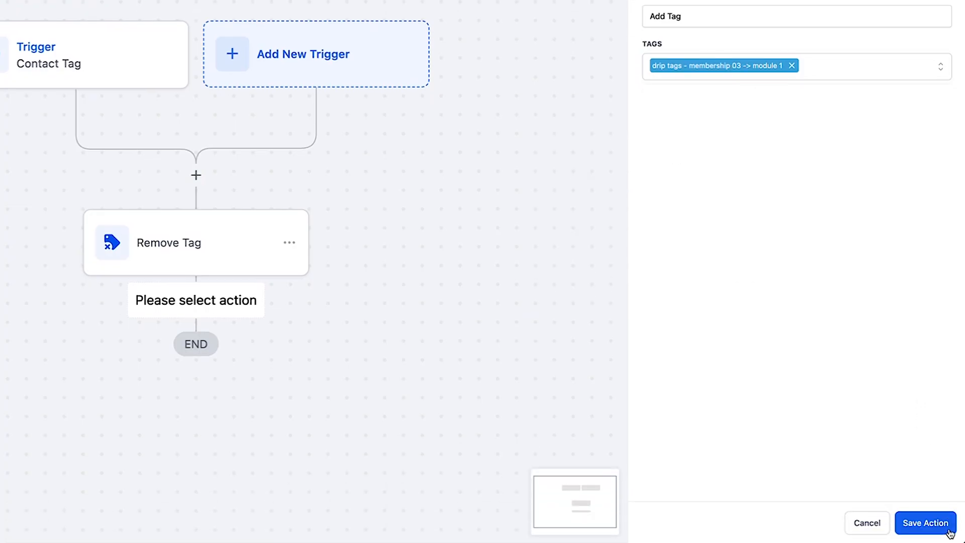
left_click(944, 525)
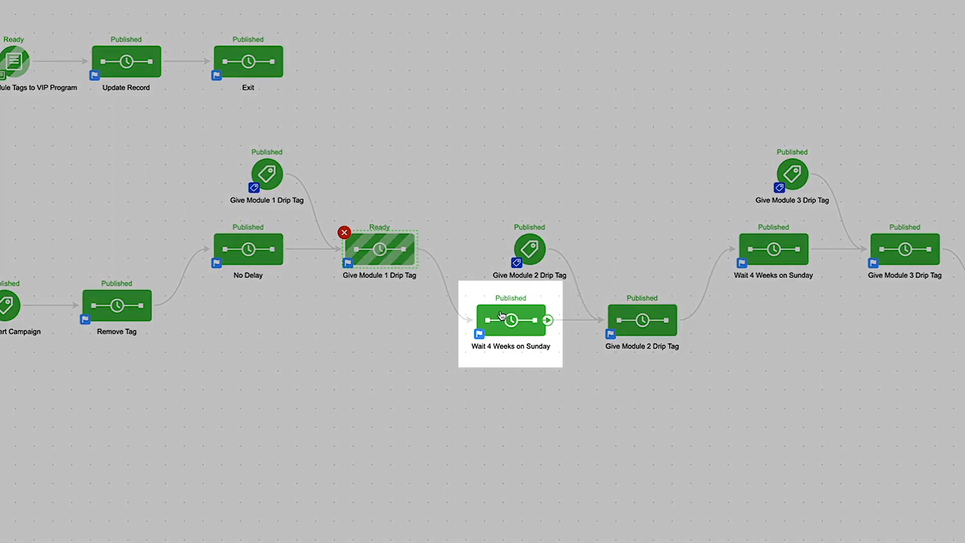
Step: Check the source campaign's Wait 4 Weeks on Sunday sequence and add a Time Delay Wait action below Add Tag in the workflow
double_click(501, 315)
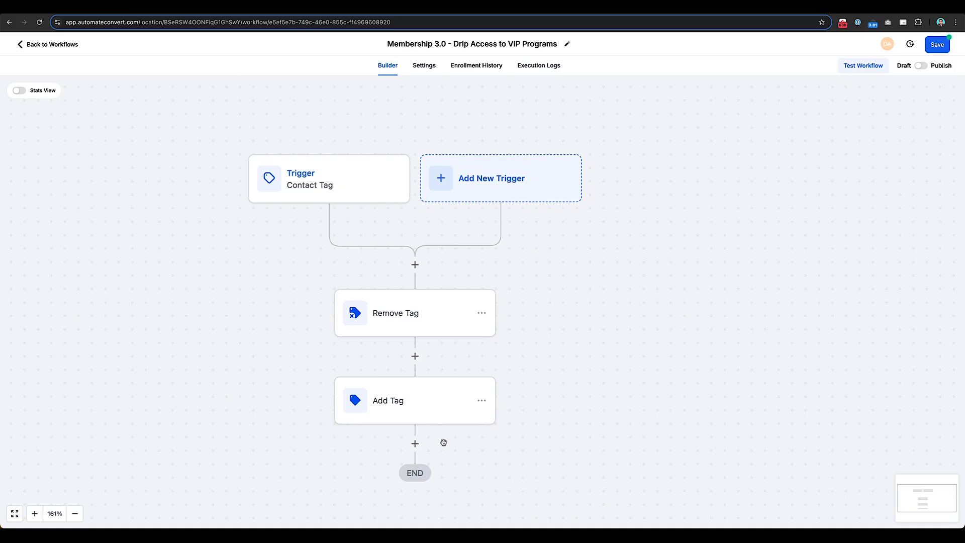
left_click_drag(443, 443, 516, 298)
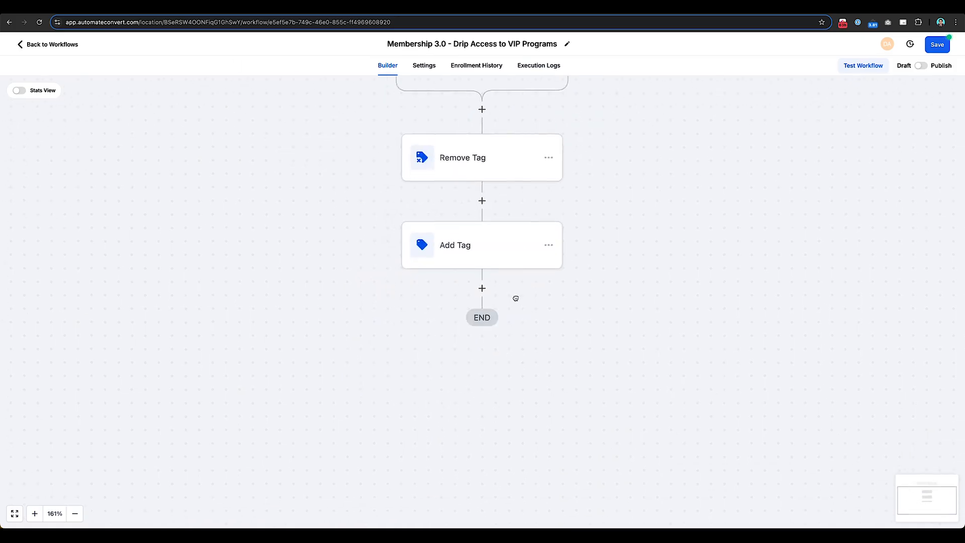
left_click(482, 288)
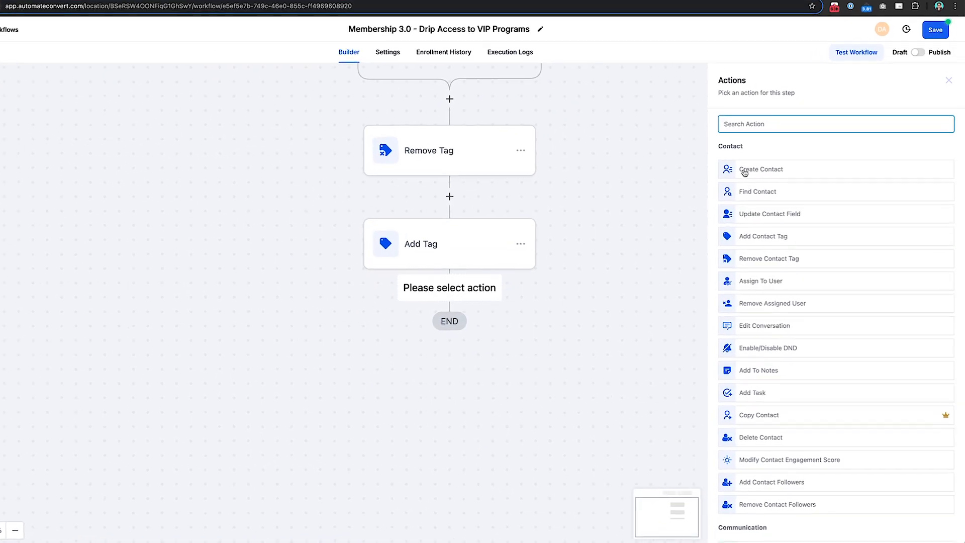
type("wa")
left_click(744, 152)
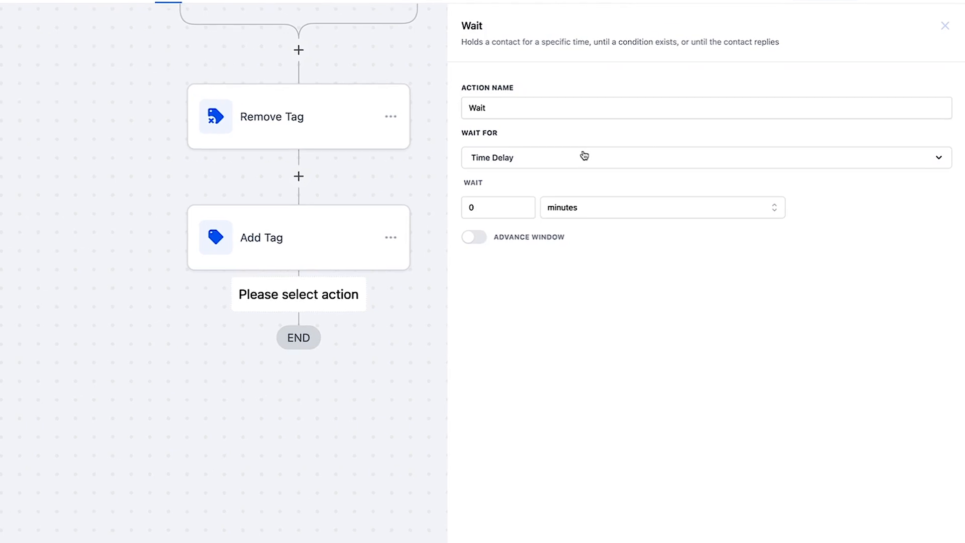
left_click(542, 157)
left_click(543, 158)
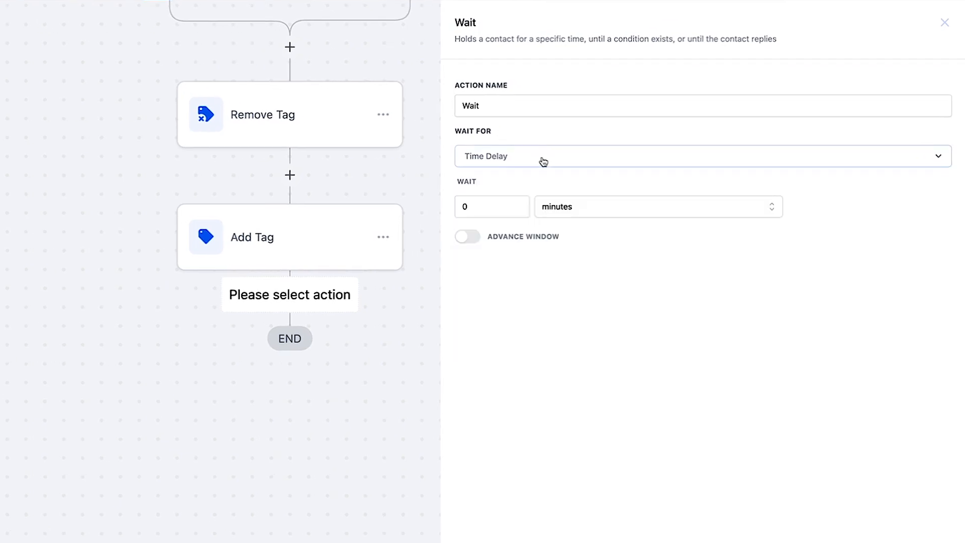
Step: Set the Wait action's delay to 30 days and enable its advance window
left_click(583, 206)
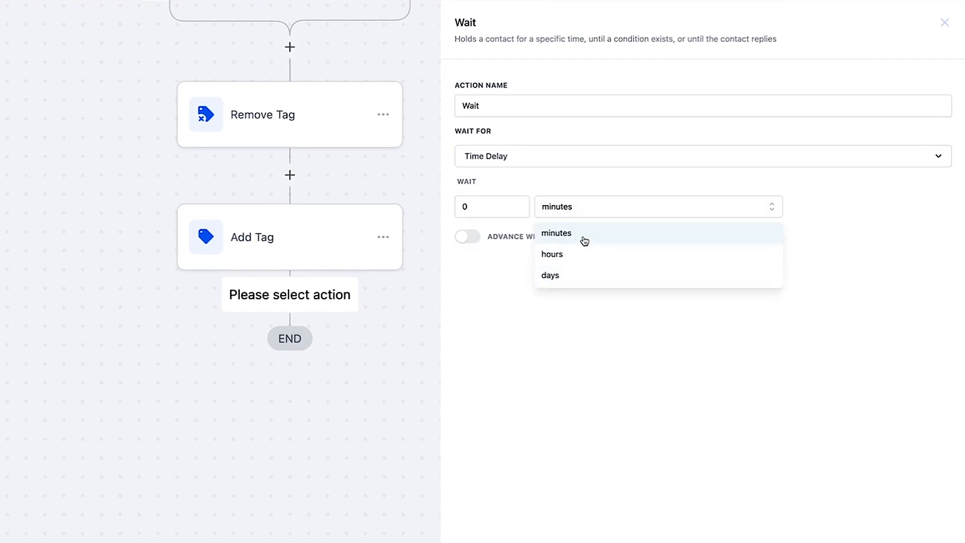
left_click(575, 277)
left_click_drag(490, 209, 453, 211)
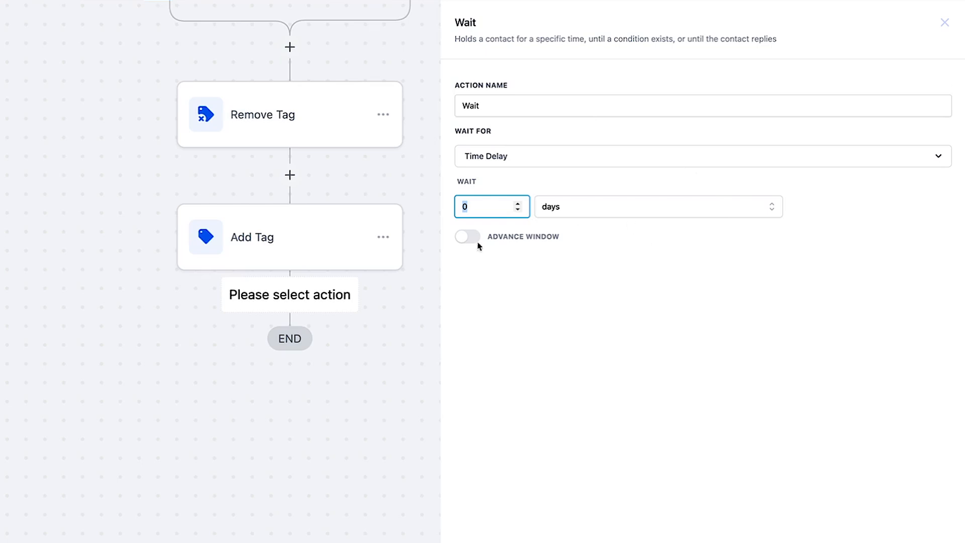
left_click(469, 237)
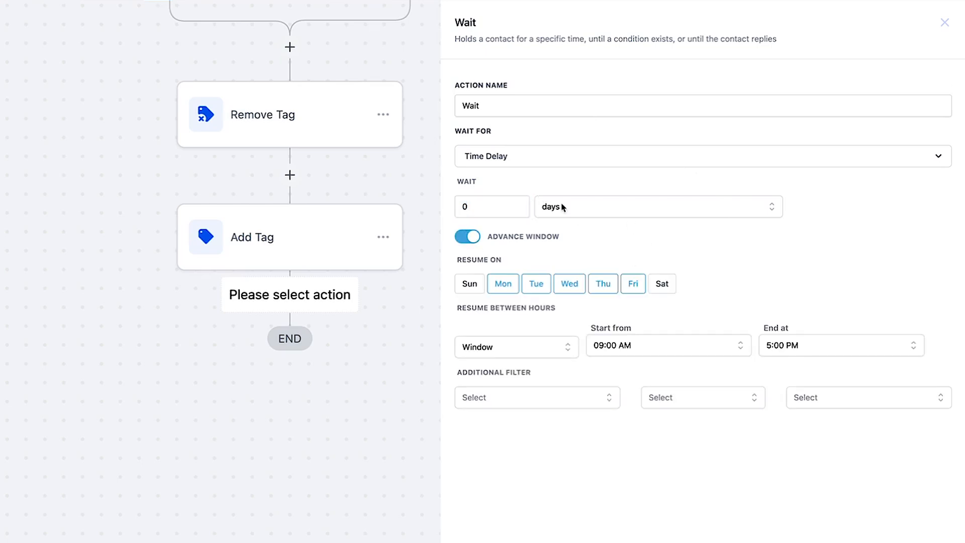
left_click(612, 206)
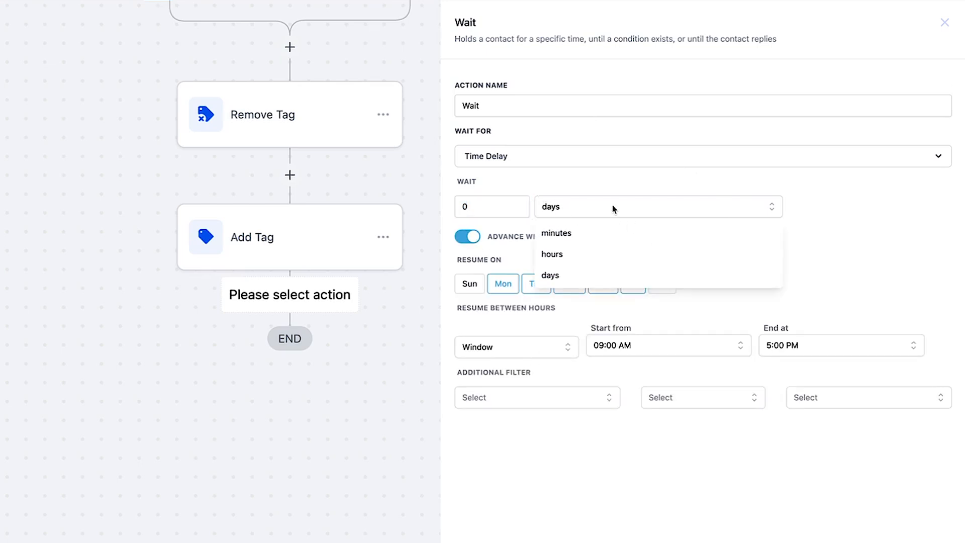
left_click(928, 249)
left_click_drag(465, 201, 444, 212)
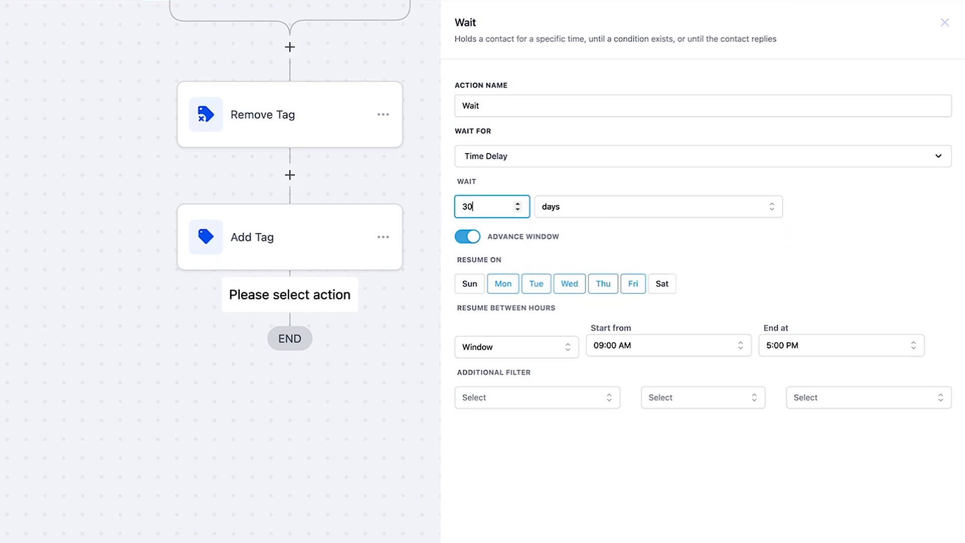
left_click(443, 212)
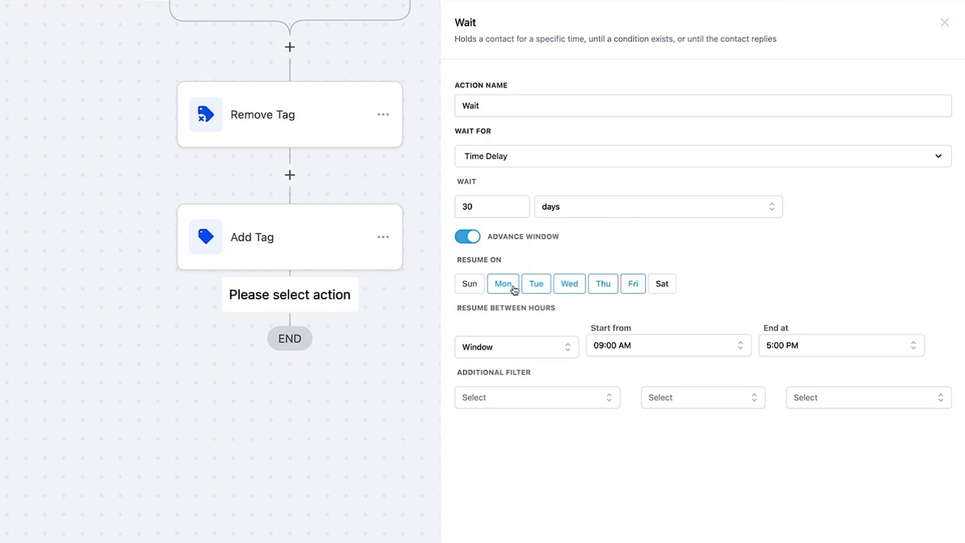
Step: Set the Wait action to resume only on Sunday by including Sunday and excluding Monday through Friday
left_click(463, 288)
left_click(505, 289)
left_click(536, 288)
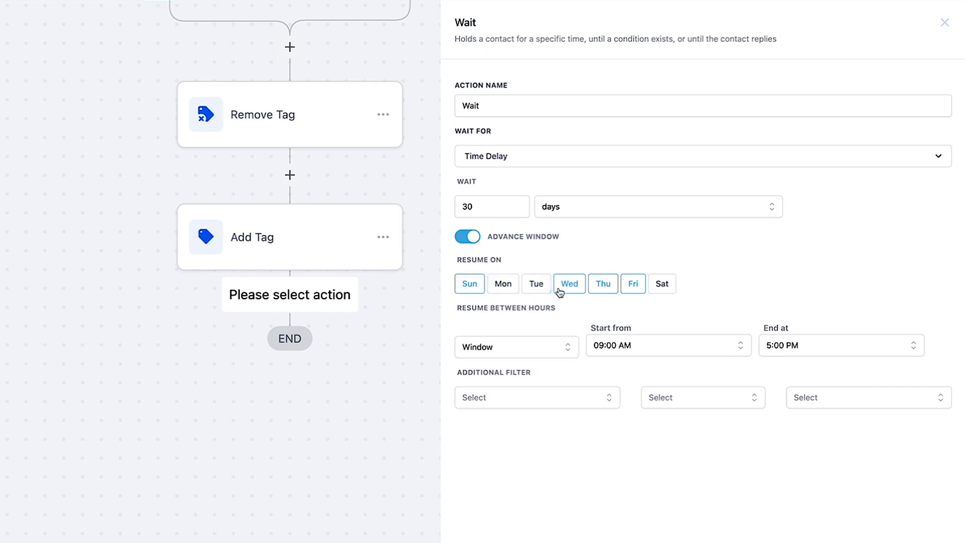
left_click(570, 288)
left_click(602, 289)
left_click(646, 288)
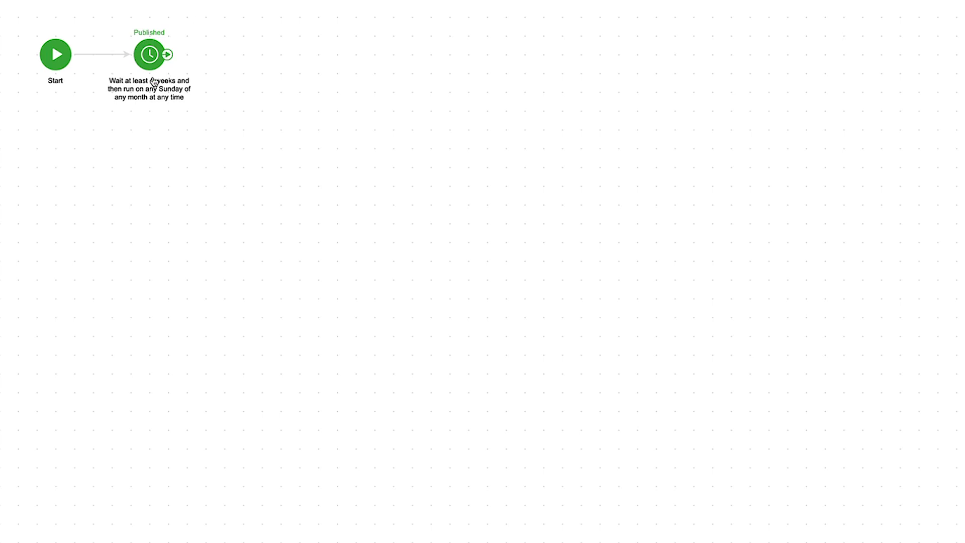
Step: Review the source campaign's delay timer settings, keep the Window option for resume hours, and save the Wait action
left_click(148, 58)
double_click(148, 61)
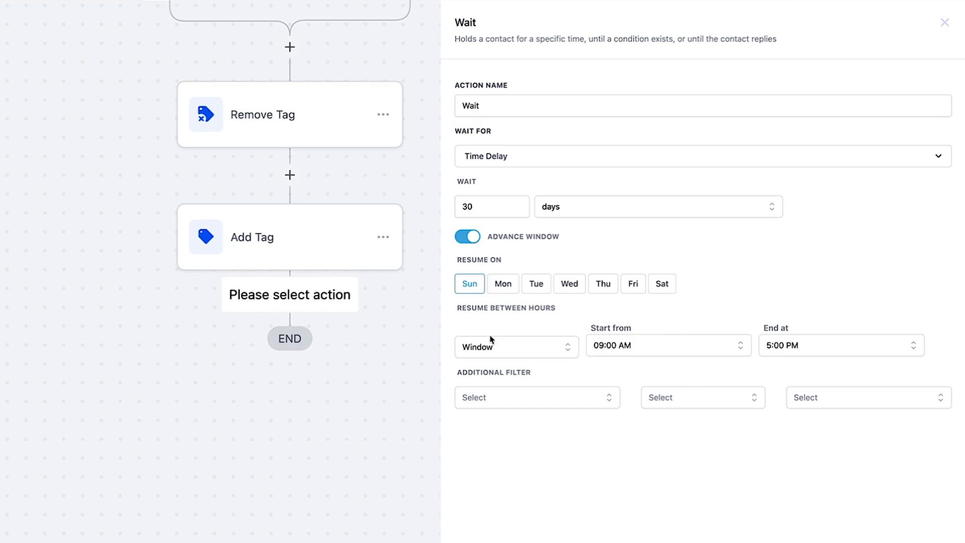
left_click(519, 349)
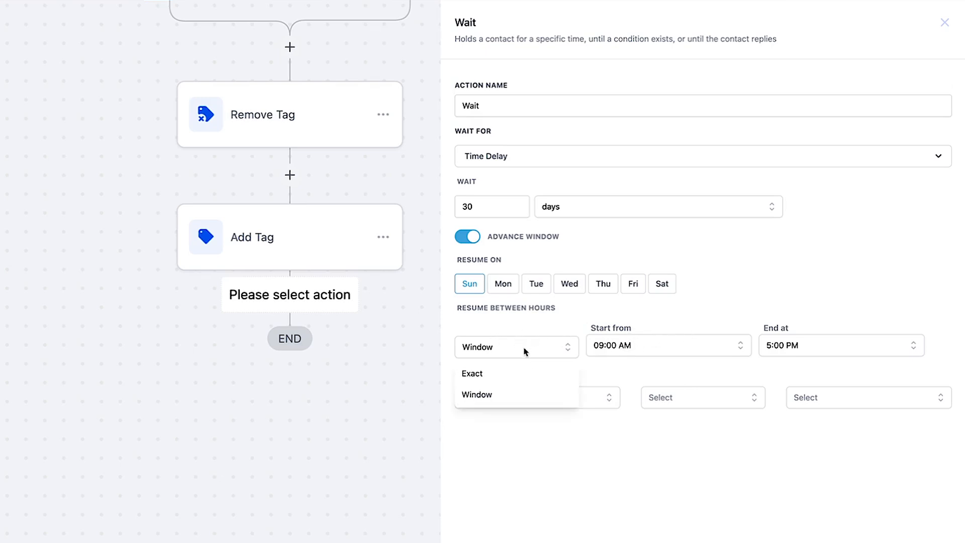
left_click(524, 350)
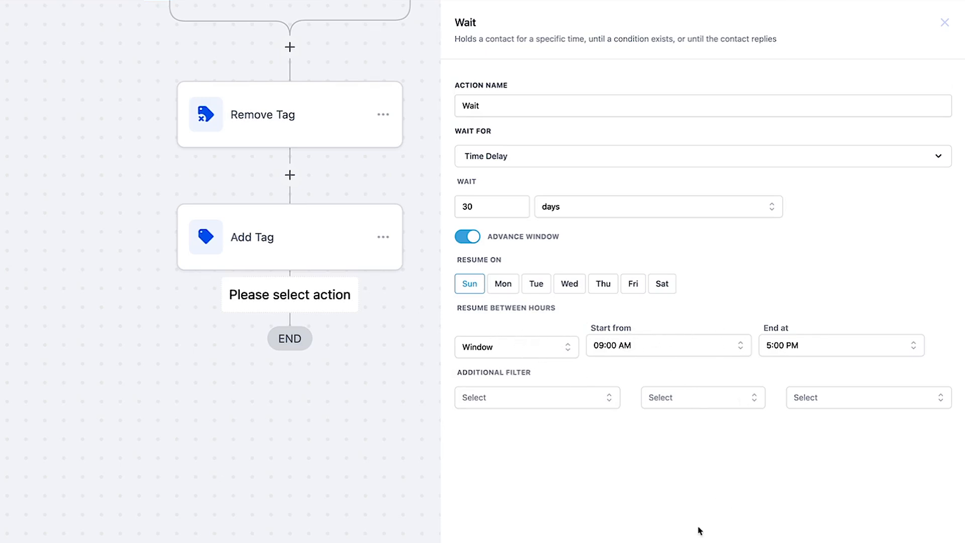
left_click(933, 522)
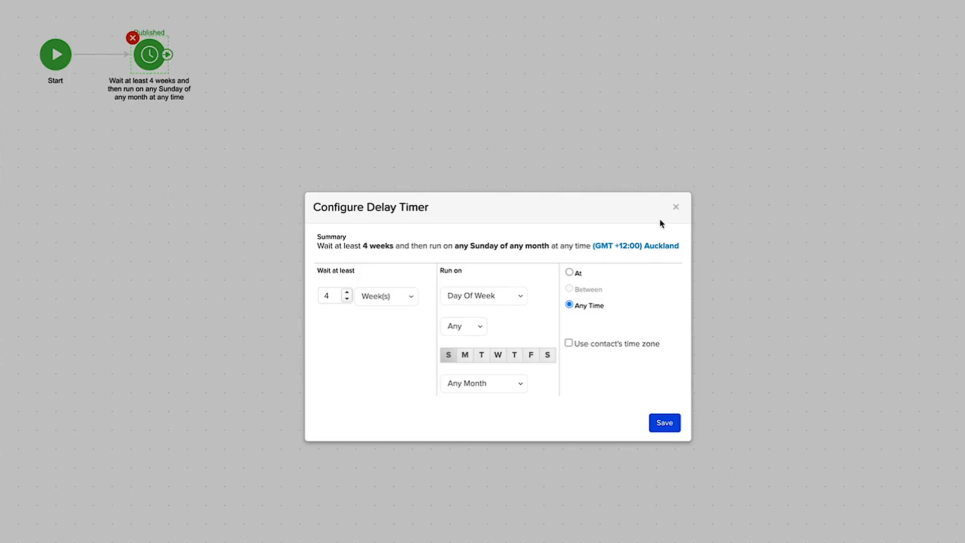
left_click(676, 208)
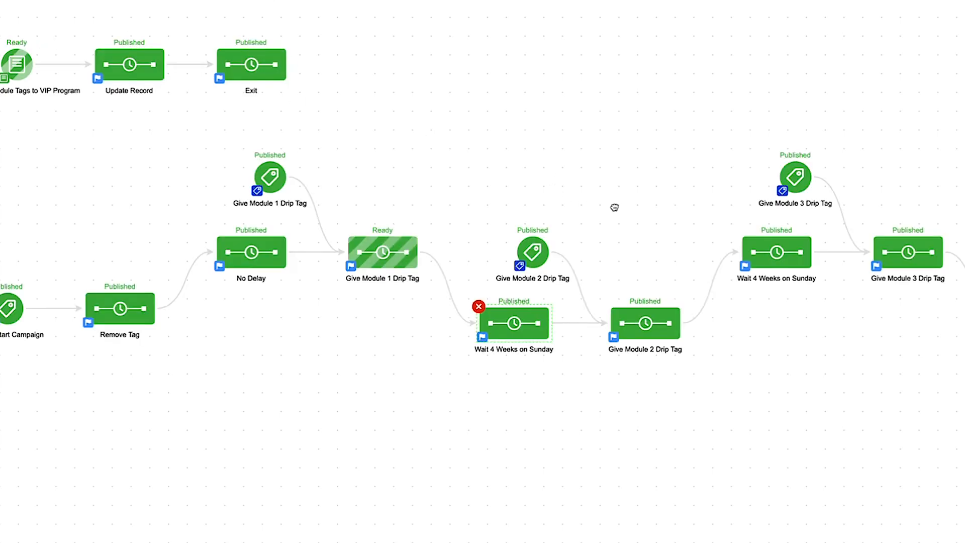
Step: Check the source campaign's Give Module 2 Drip Tag sequence and insert an Add Contact Tag action below Wait in the workflow
left_click_drag(614, 207, 556, 207)
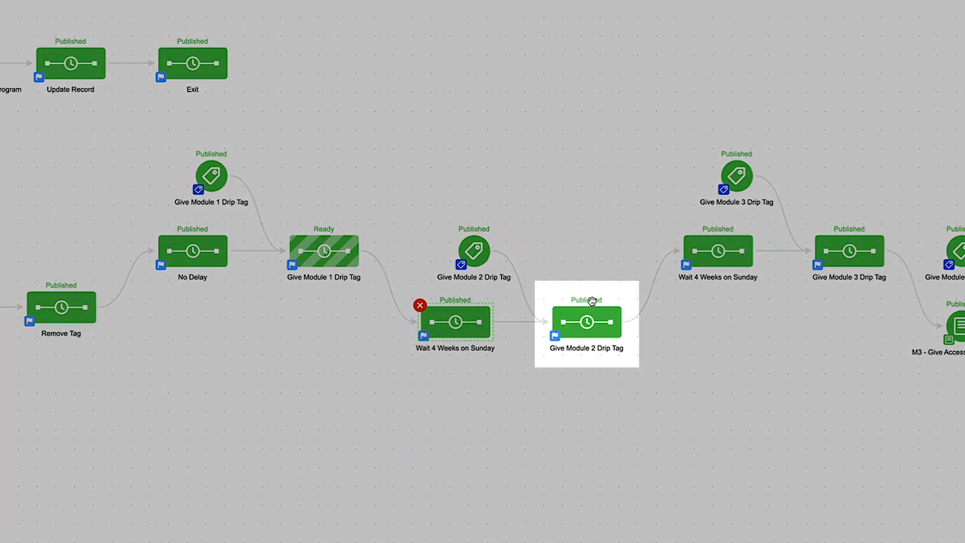
left_click(596, 319)
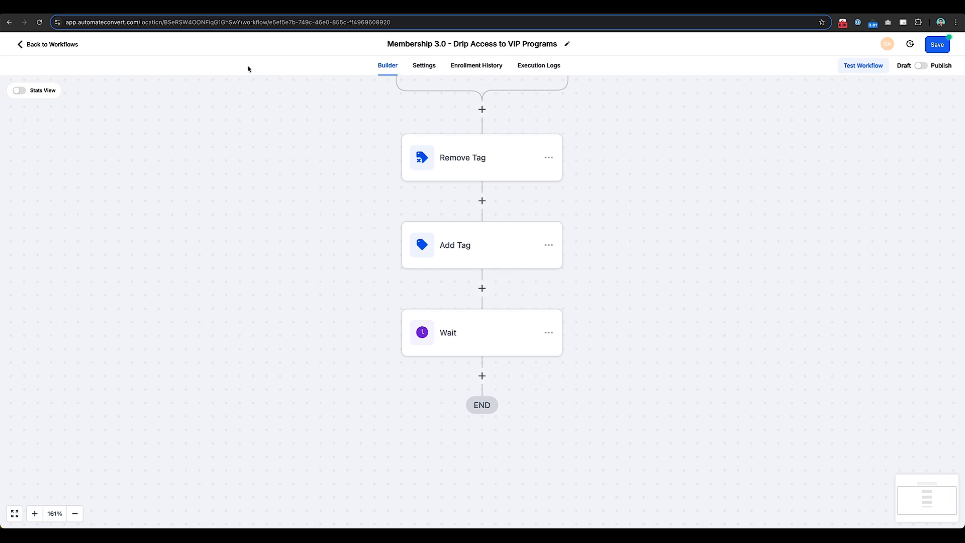
left_click_drag(313, 312, 325, 253)
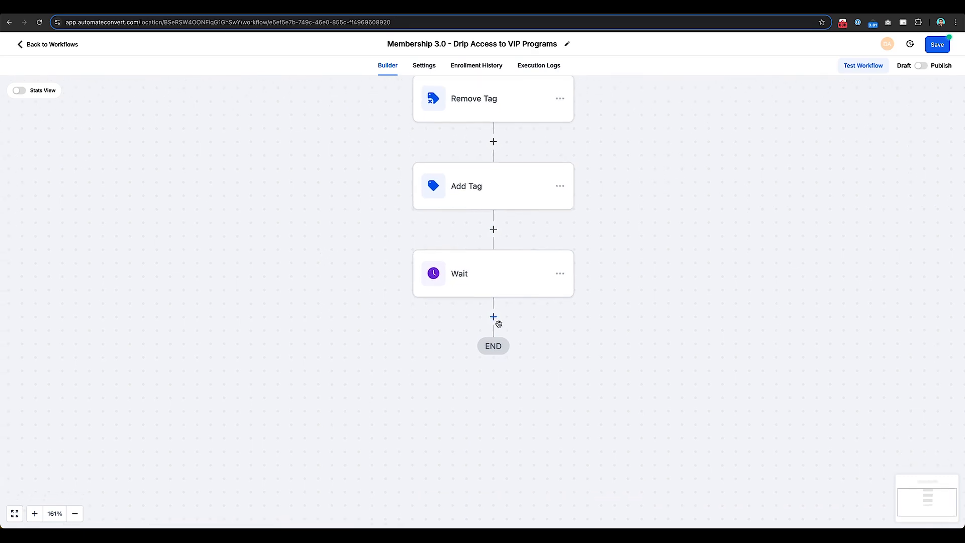
left_click(493, 317)
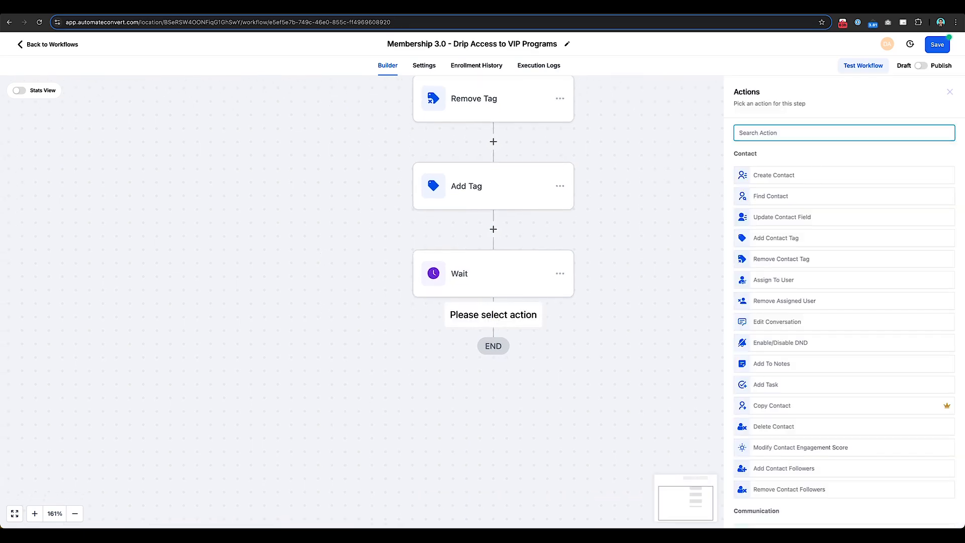
type("tag")
left_click(807, 167)
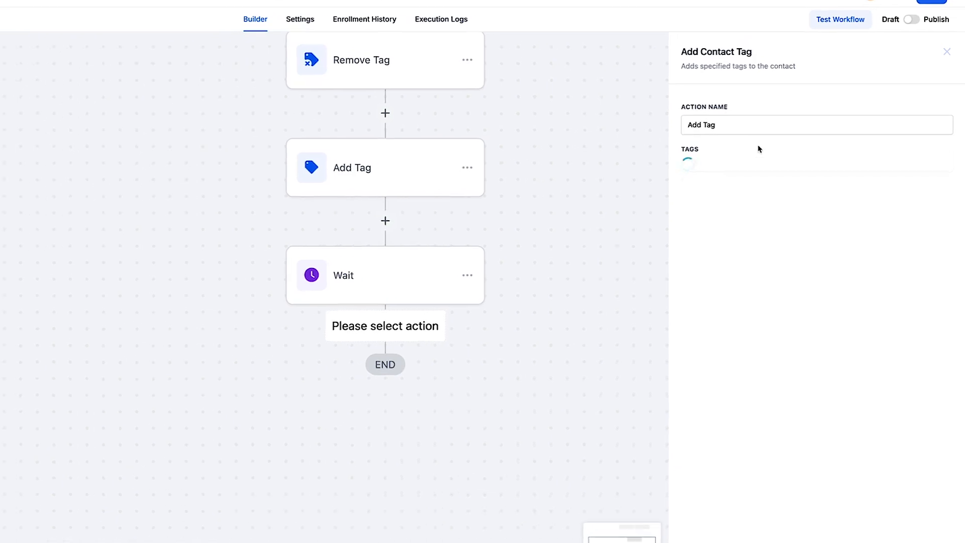
Step: Assign the tag "drip tags - membership 03 -> module 2" to the new Add Tag action and save it
left_click(758, 167)
type("mo")
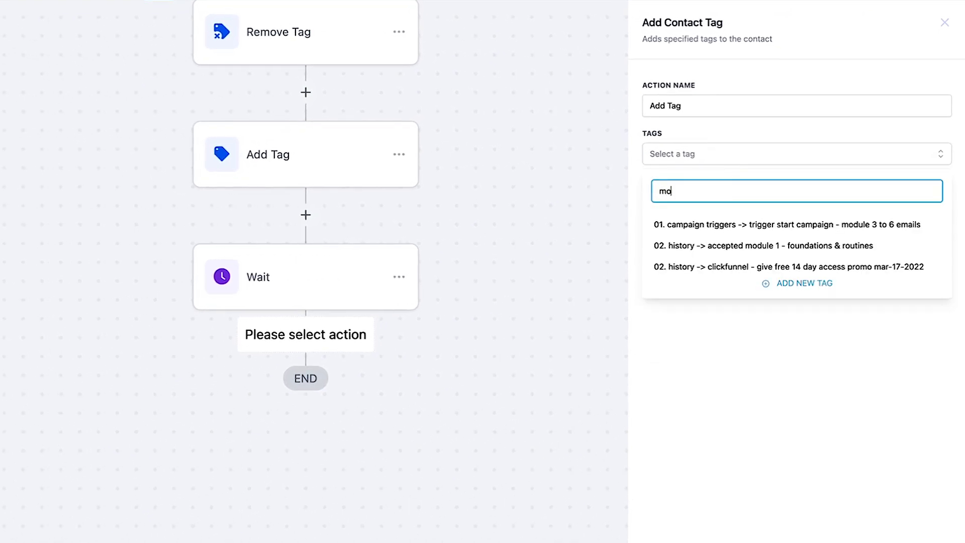
type("dule 2")
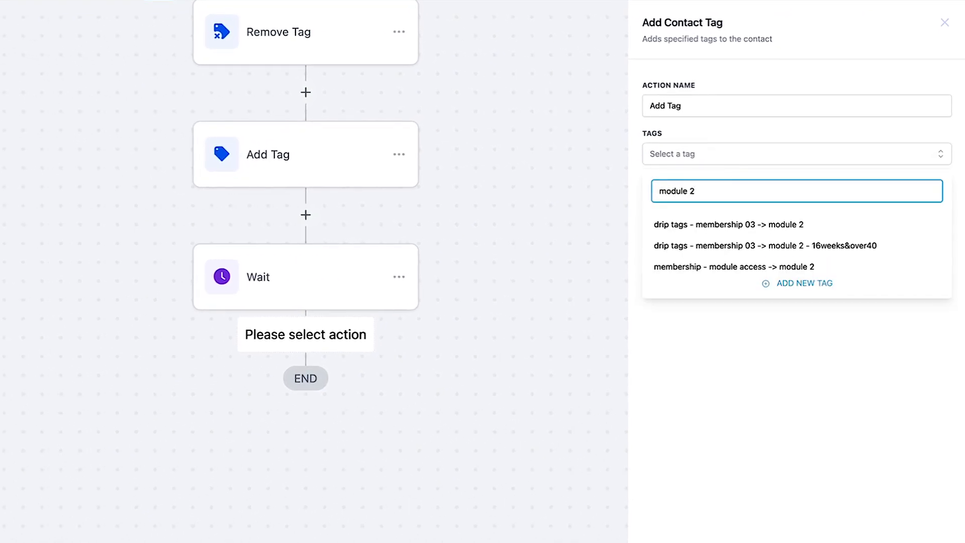
left_click(748, 225)
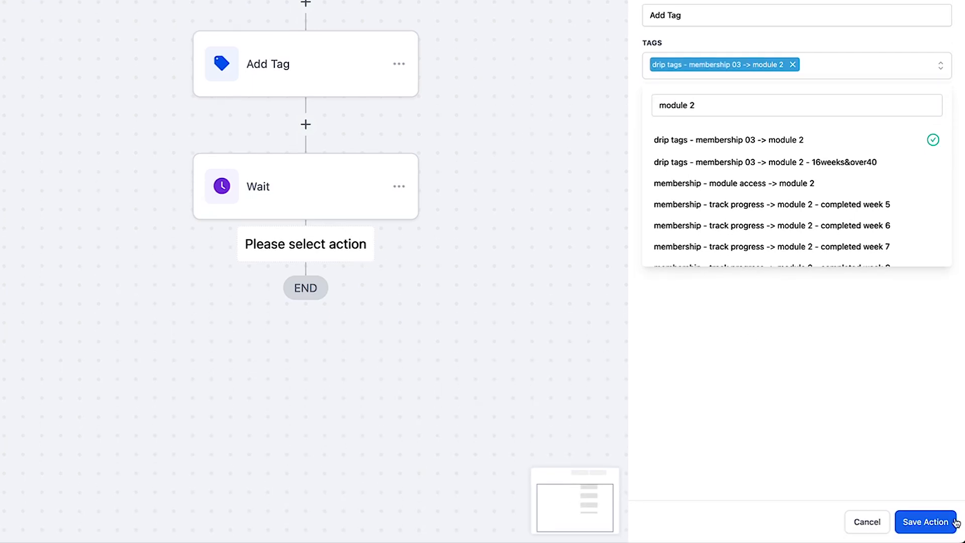
left_click(939, 521)
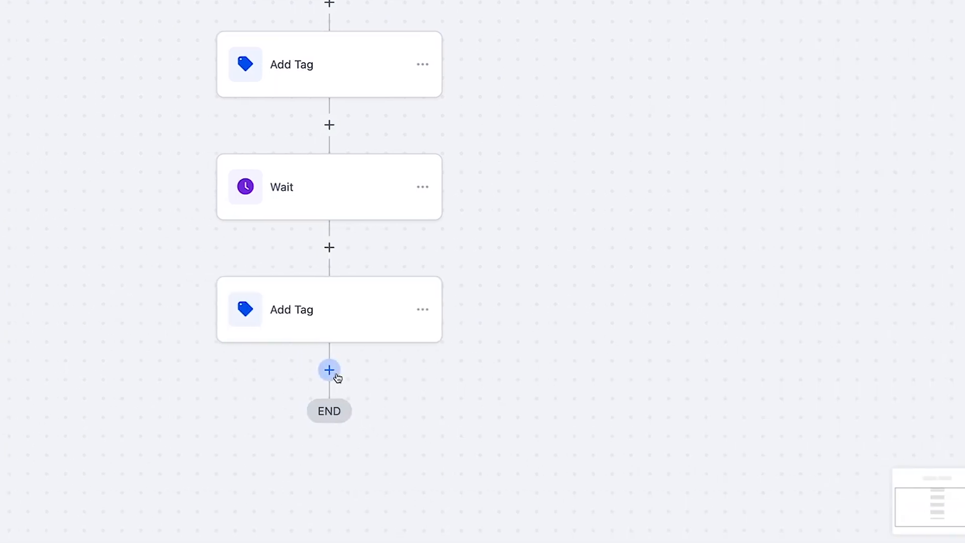
Step: Copy only the Wait action and place the copy below the second Add Tag, before END
left_click(499, 189)
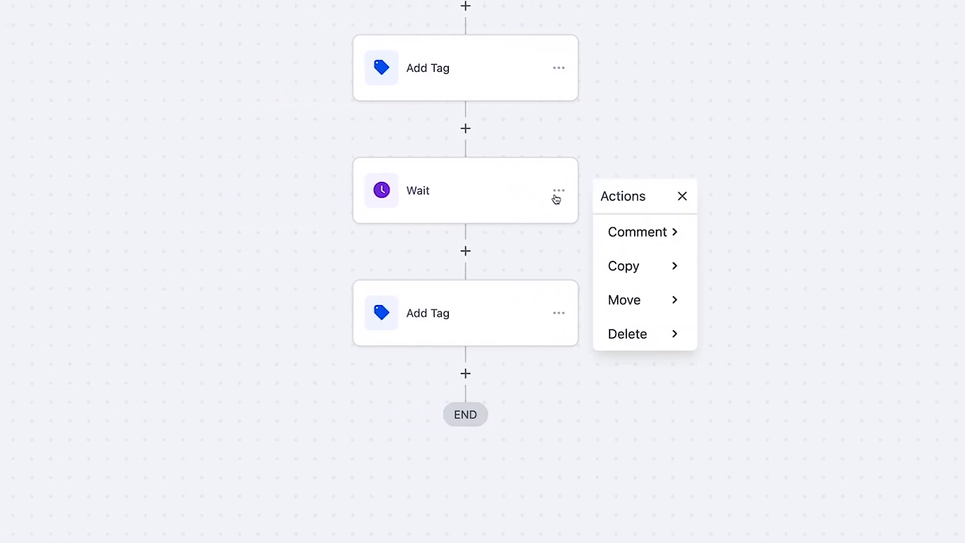
left_click(663, 262)
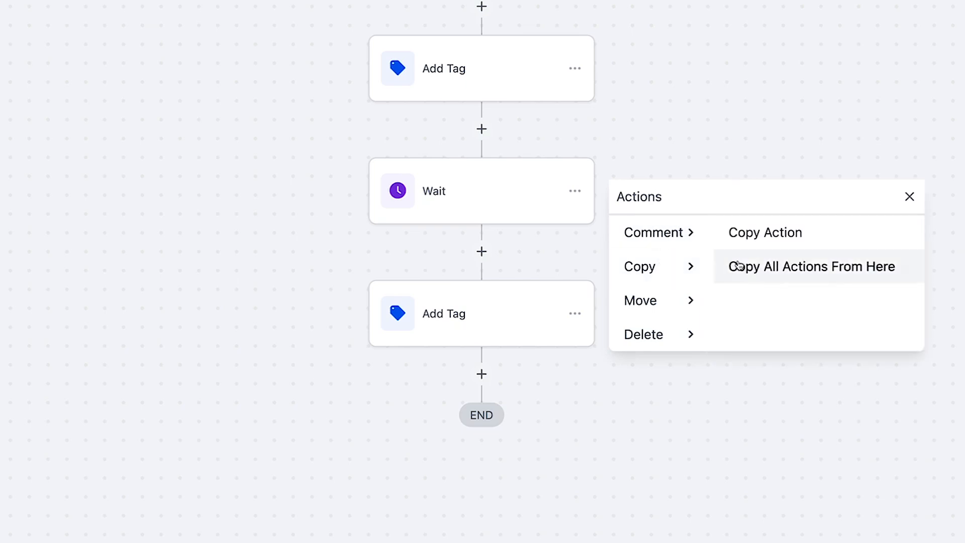
left_click(769, 237)
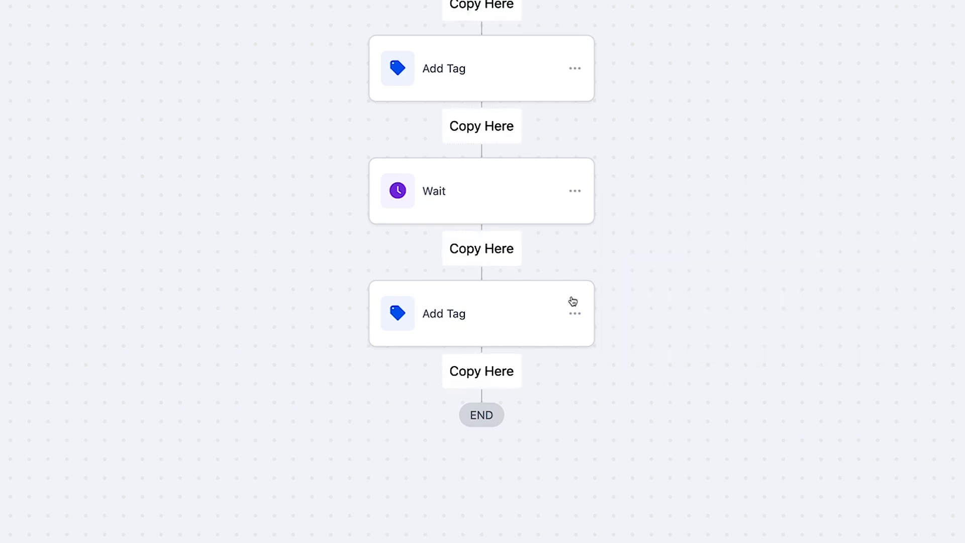
left_click(481, 375)
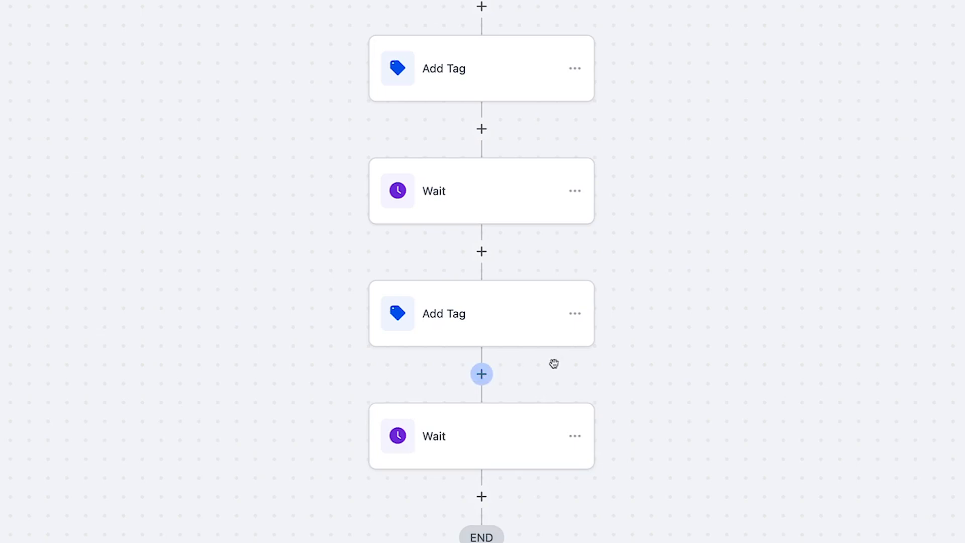
left_click_drag(714, 394, 739, 433)
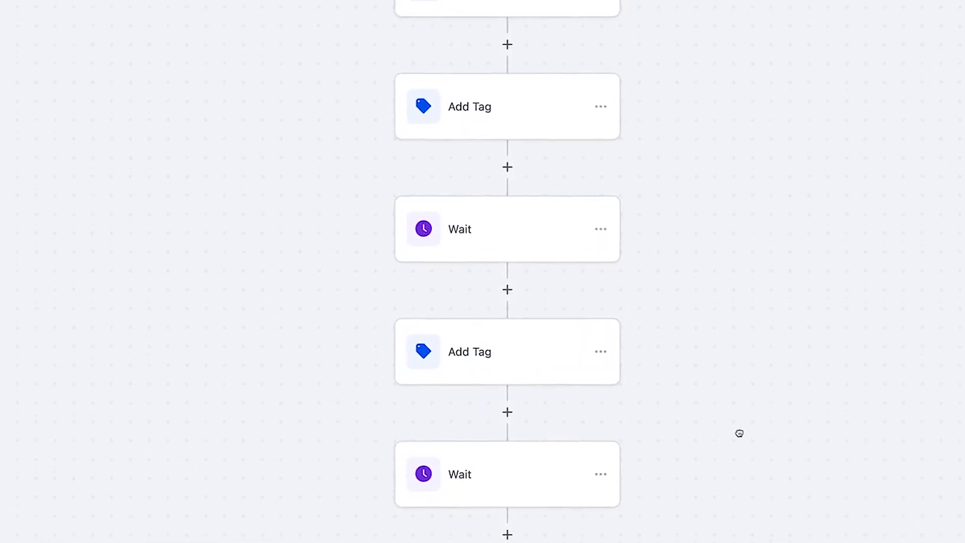
left_click_drag(737, 163, 693, 304)
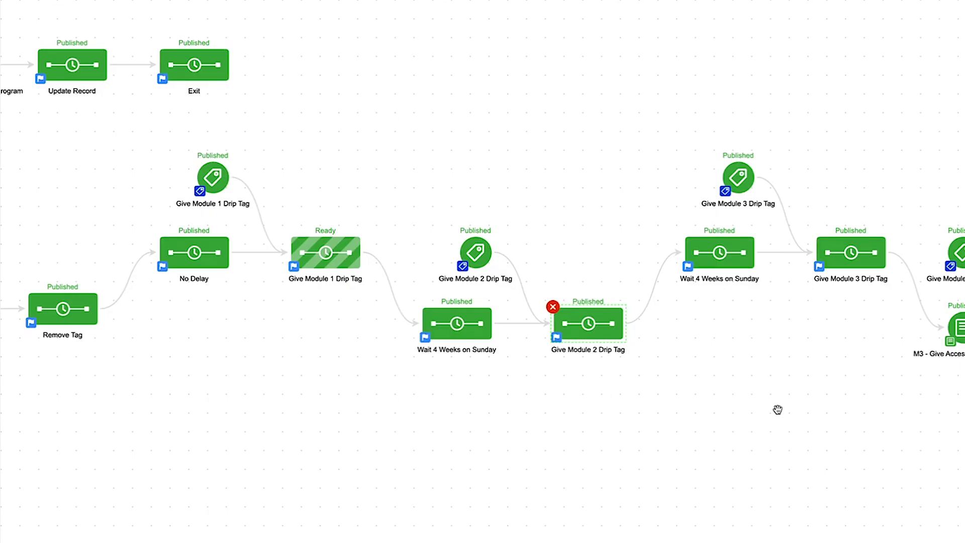
Step: Examine the source campaign from its starting triggers through the module 7 drip tag, including the manual drip-tag triggers and module access steps
left_click_drag(776, 410, 556, 402)
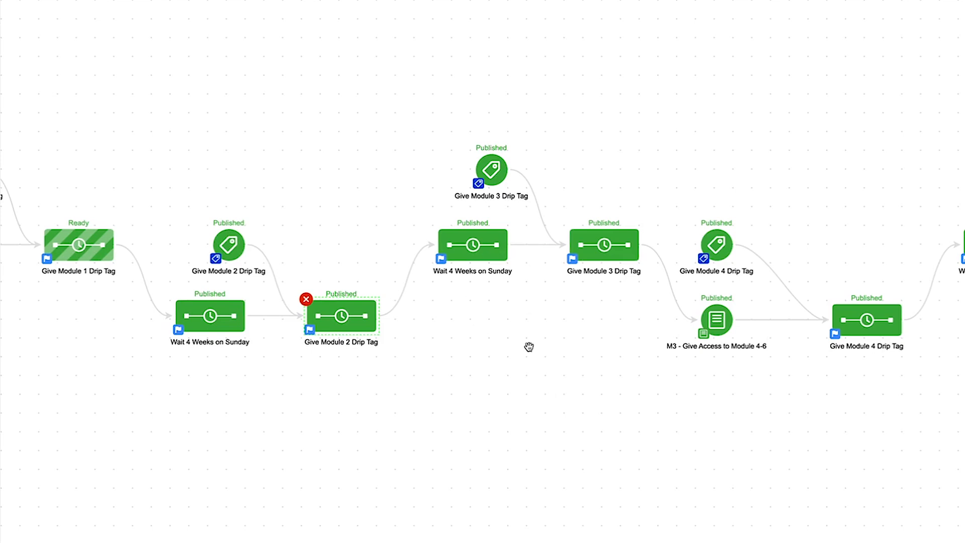
left_click_drag(528, 345, 627, 387)
left_click_drag(409, 151, 581, 158)
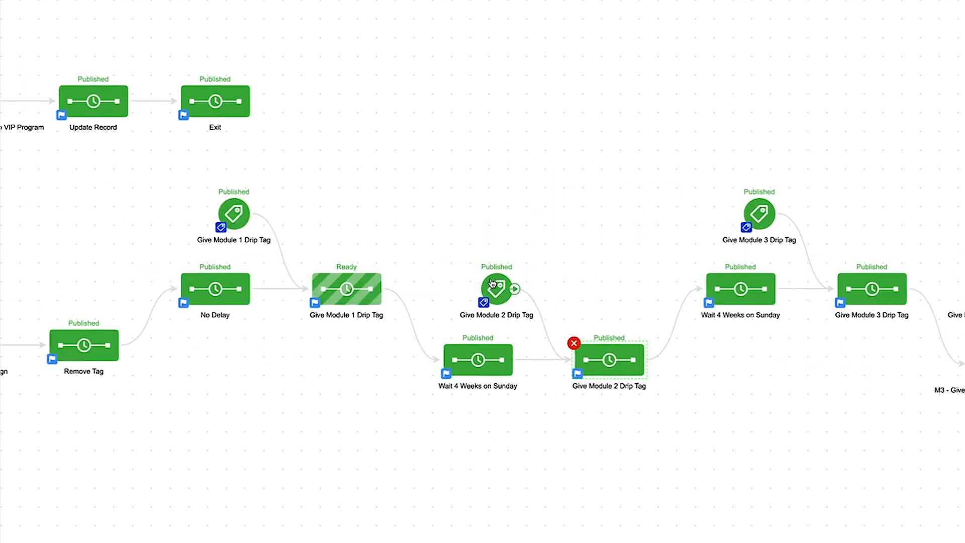
mouse_move(496, 287)
left_mouse_down()
mouse_move(505, 274)
mouse_move(498, 280)
left_mouse_up()
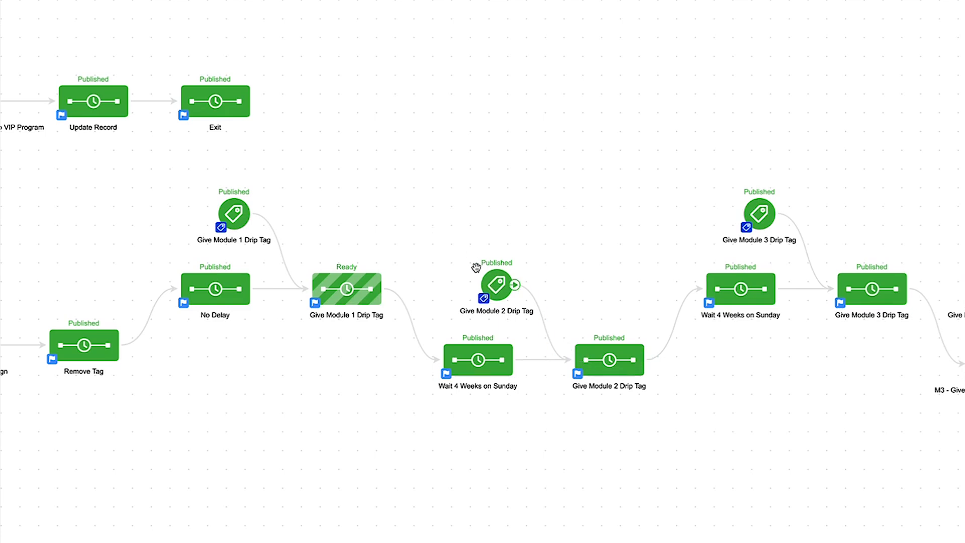
left_click_drag(438, 205, 739, 274)
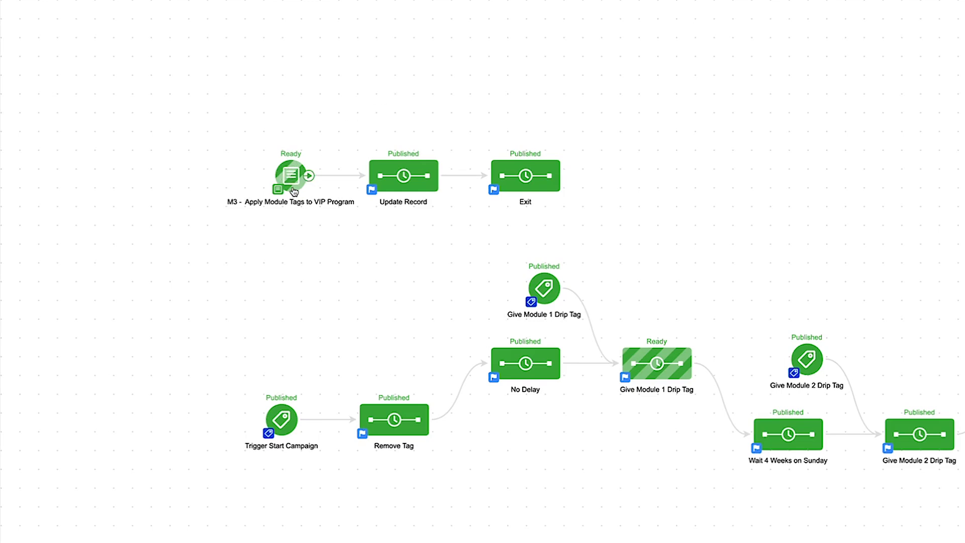
left_click_drag(813, 263, 313, 222)
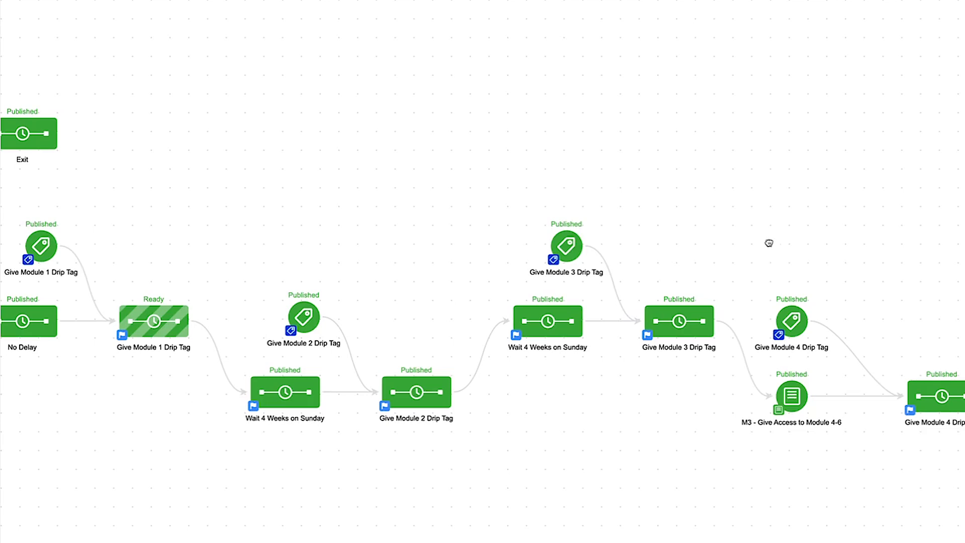
left_click_drag(769, 243, 436, 249)
left_click_drag(906, 274, 547, 259)
left_click_drag(713, 239, 534, 236)
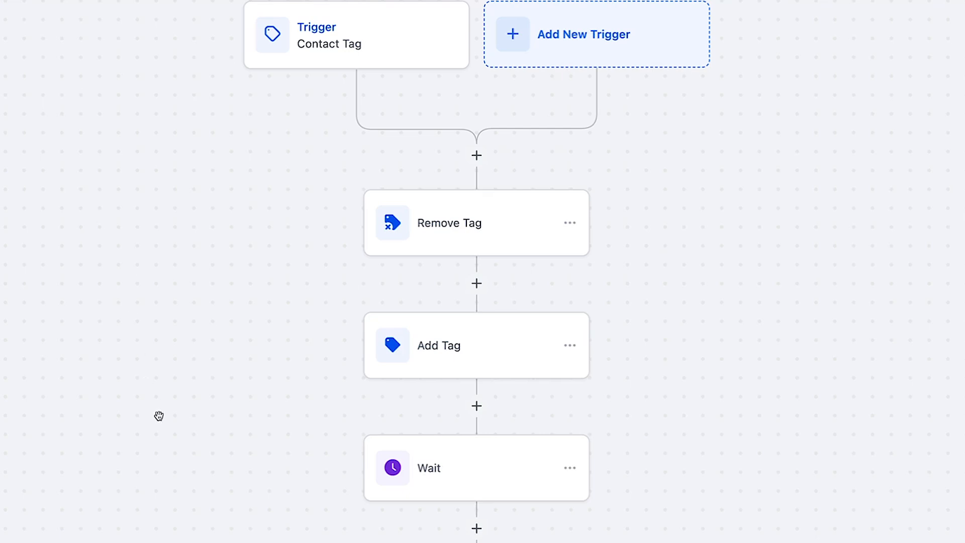
Step: Review the workflow's tag and wait actions up to the Contact Tag trigger and save the workflow
left_click_drag(155, 415, 150, 272)
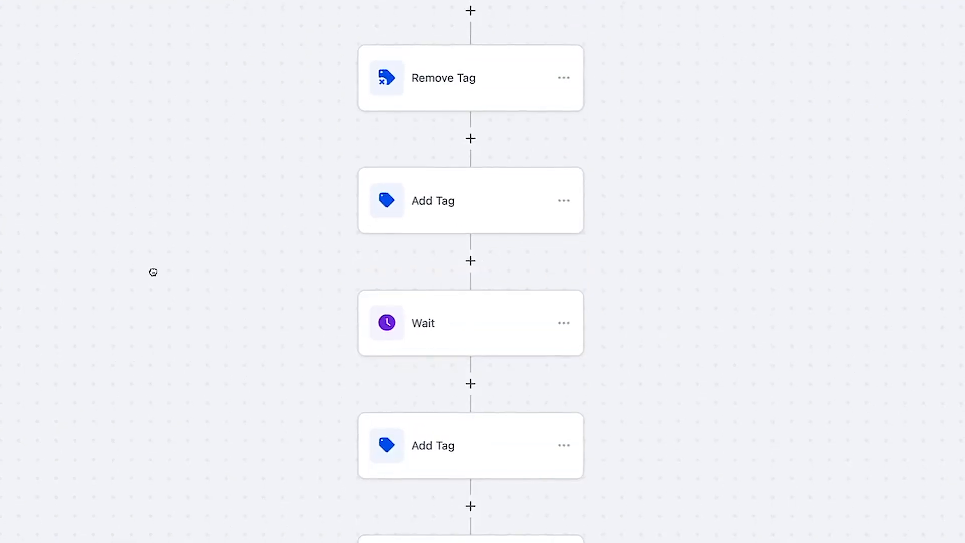
left_click_drag(219, 465, 220, 291)
left_click_drag(224, 243, 206, 325)
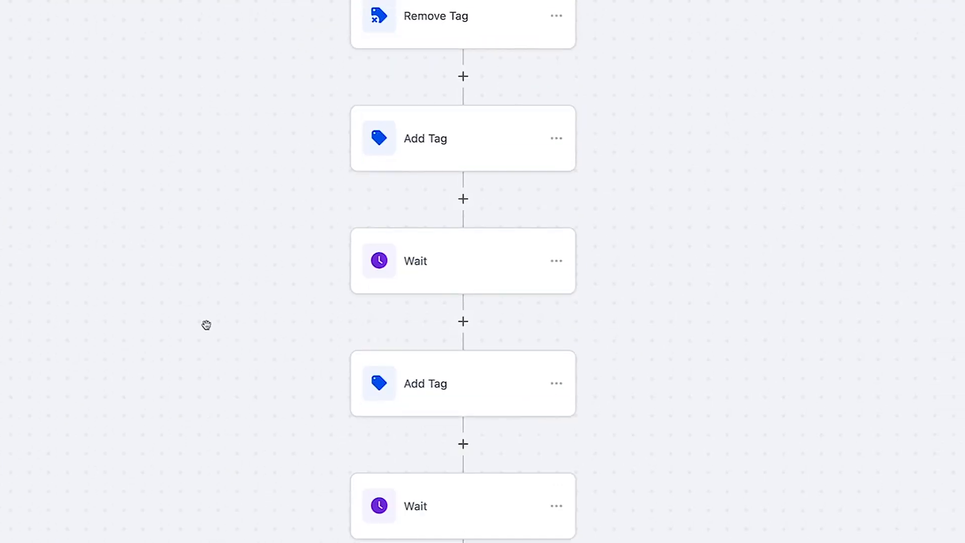
left_click_drag(277, 124, 316, 352)
left_click_drag(314, 215, 319, 241)
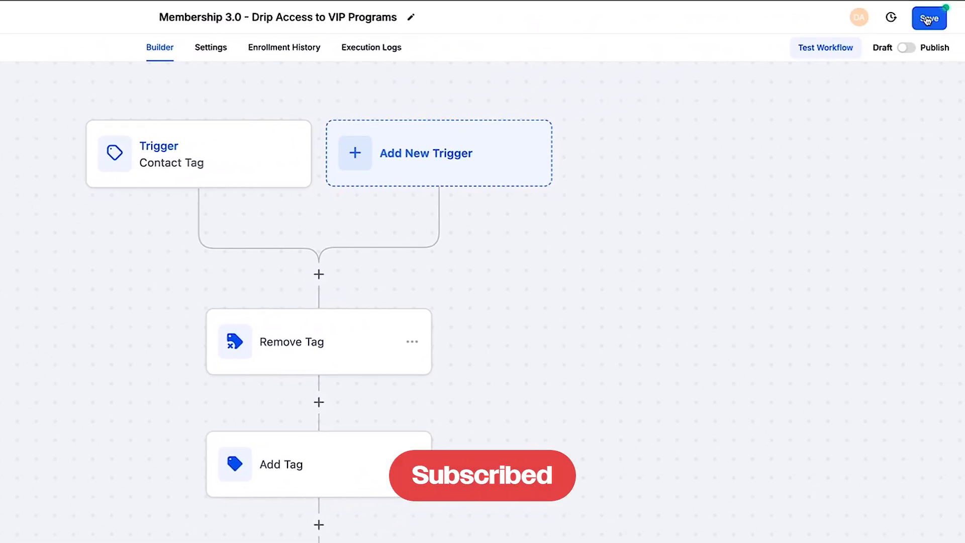
left_click(928, 19)
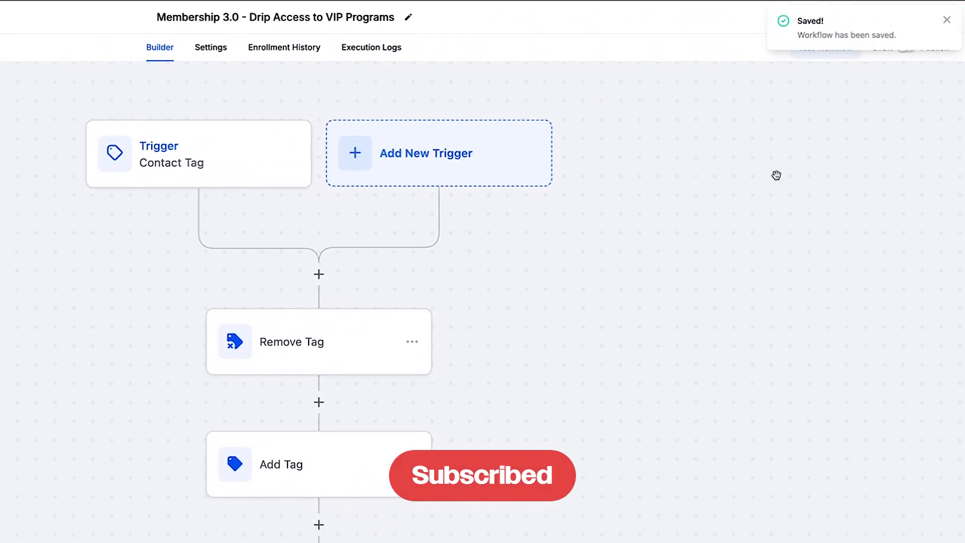